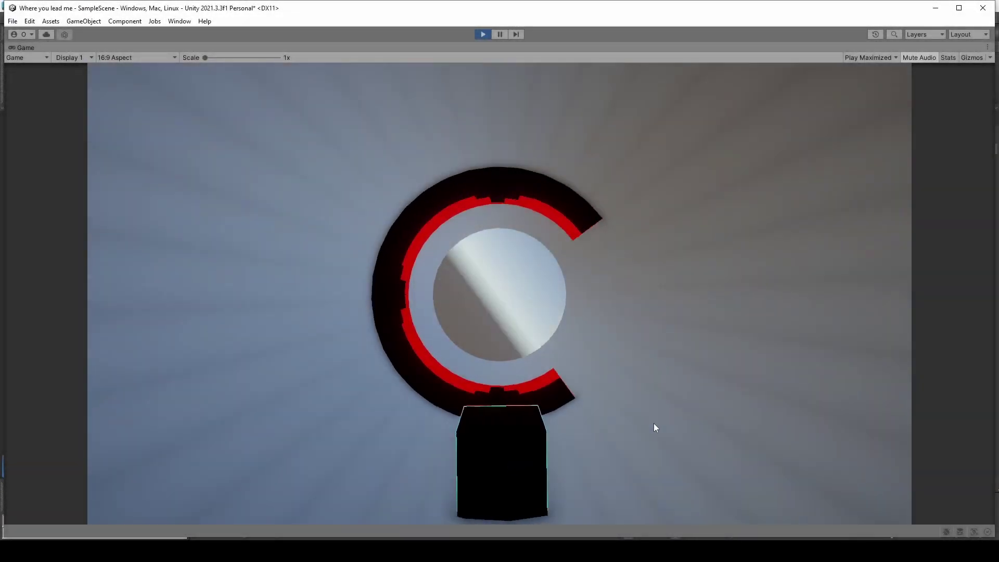
# Drag in the Game view to roll the tunnel so the red ring's gap swings around
pyautogui.moveTo(653, 423); pyautogui.dragTo(508, 441)
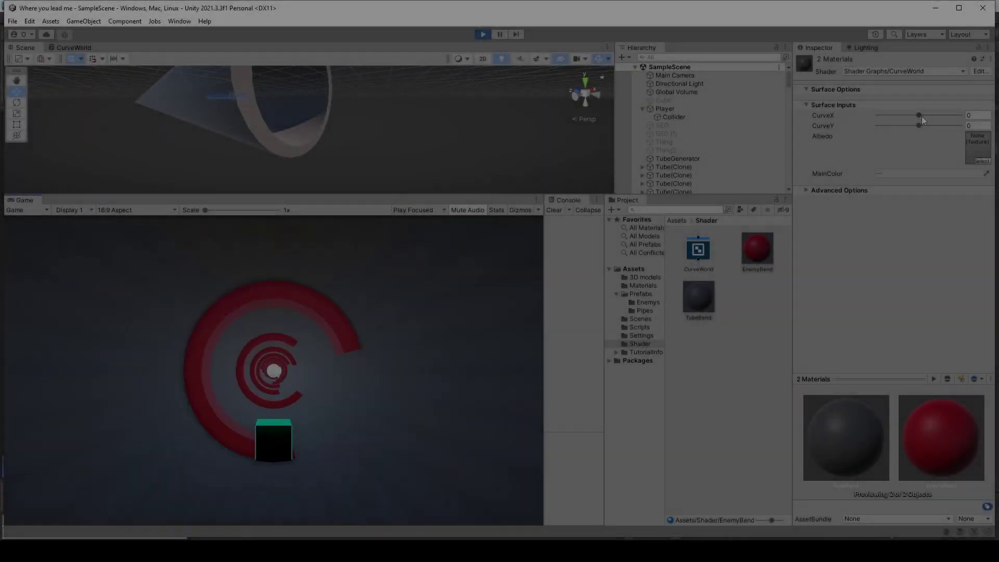
# Adjust CurveX and CurveY on TubeBend and EnemyBend, bending the tunnel both ways sideways and vertically
pyautogui.moveTo(921, 116); pyautogui.dragTo(940, 115)
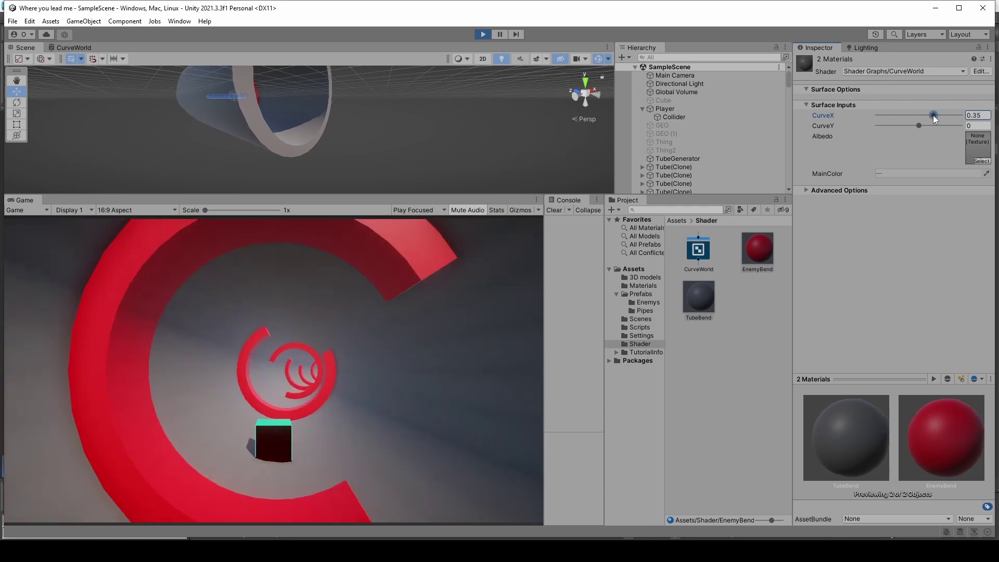
pyautogui.moveTo(933, 115)
pyautogui.mouseDown()
pyautogui.moveTo(903, 111)
pyautogui.moveTo(917, 116)
pyautogui.moveTo(902, 119)
pyautogui.mouseUp()
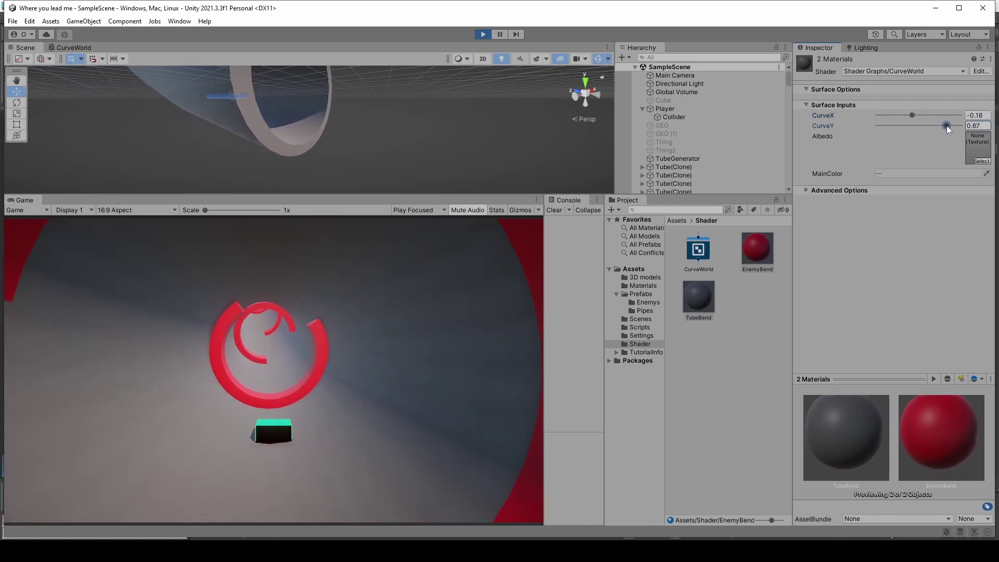
pyautogui.moveTo(892, 121)
pyautogui.mouseDown()
pyautogui.moveTo(948, 122)
pyautogui.moveTo(900, 118)
pyautogui.mouseUp()
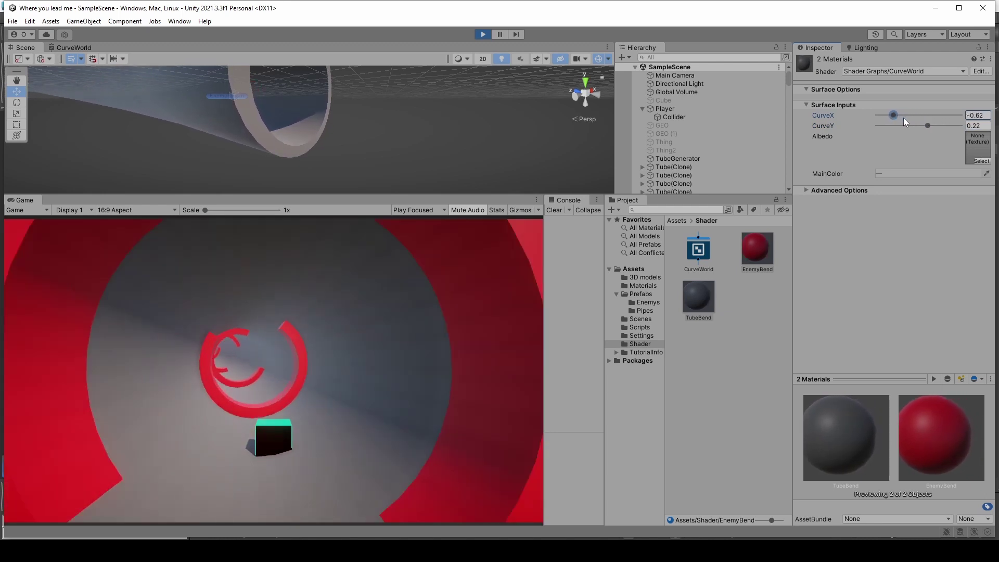
pyautogui.moveTo(901, 117); pyautogui.dragTo(918, 116)
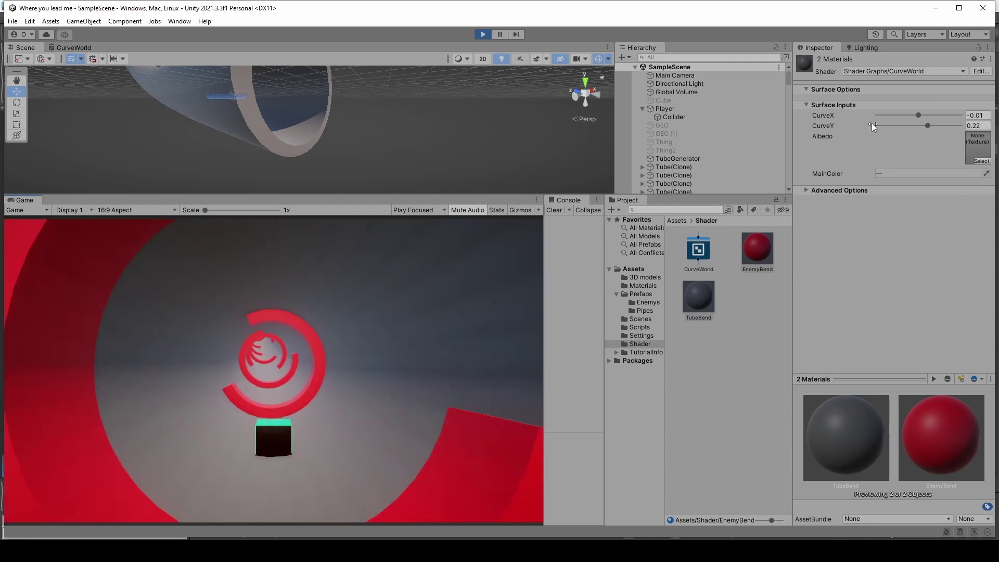
pyautogui.moveTo(917, 115)
pyautogui.mouseDown()
pyautogui.moveTo(906, 117)
pyautogui.moveTo(964, 130)
pyautogui.mouseUp()
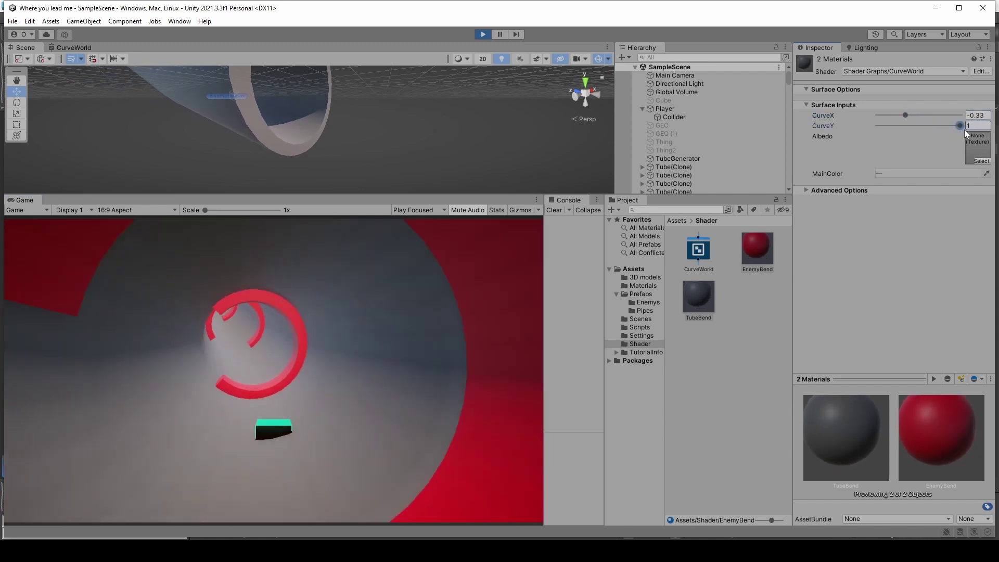
pyautogui.moveTo(964, 130); pyautogui.dragTo(829, 130)
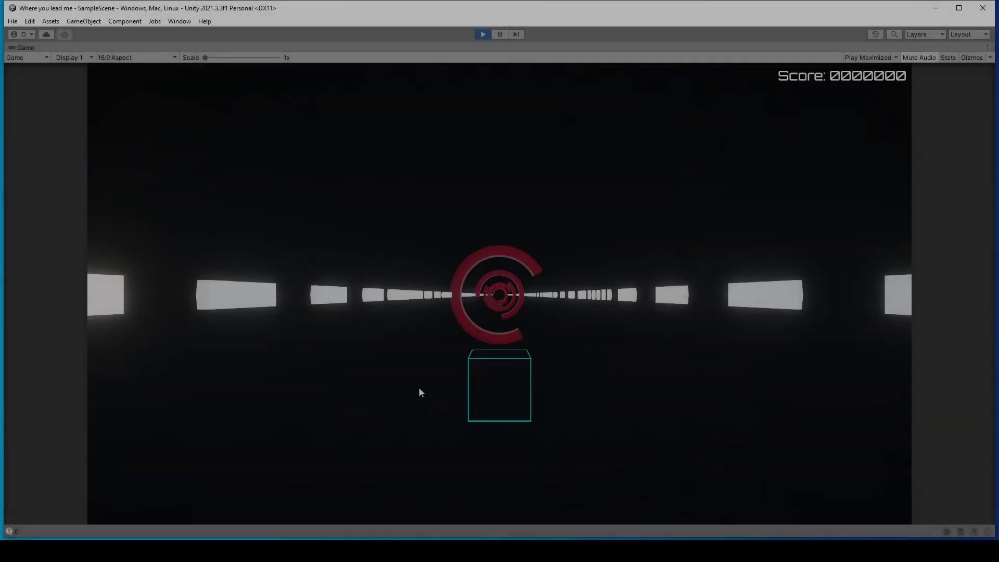
# Steer left and right, rolling the lit tunnel vertical and diagonal around the cyan cube
pyautogui.press('Left')
pyautogui.press('Right')
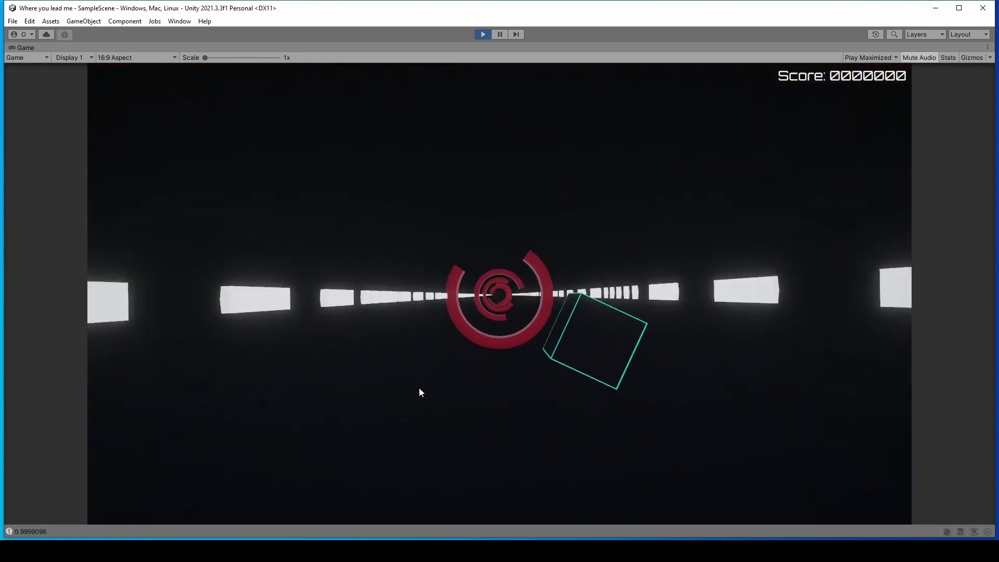
pyautogui.press('Left')
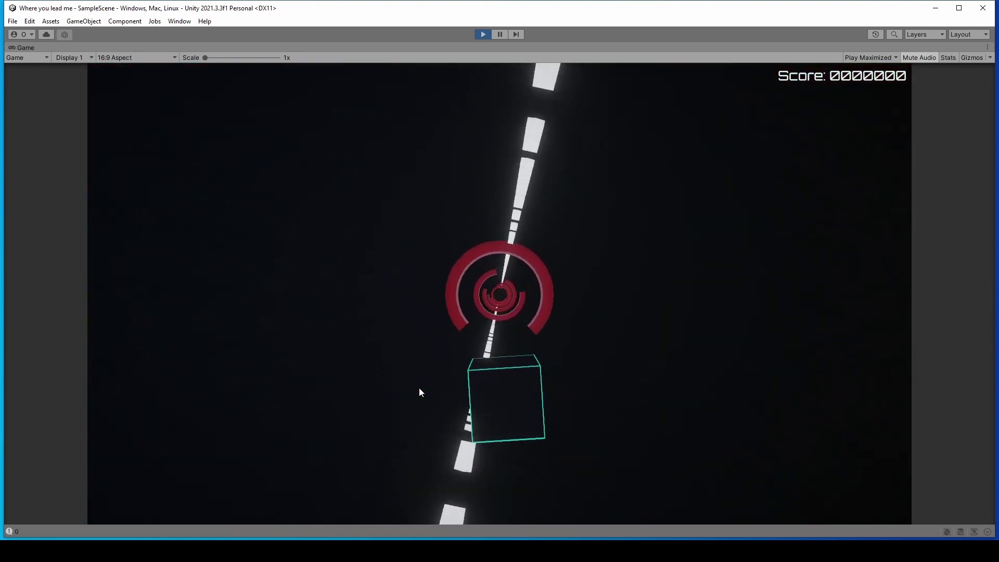
pyautogui.press('Right')
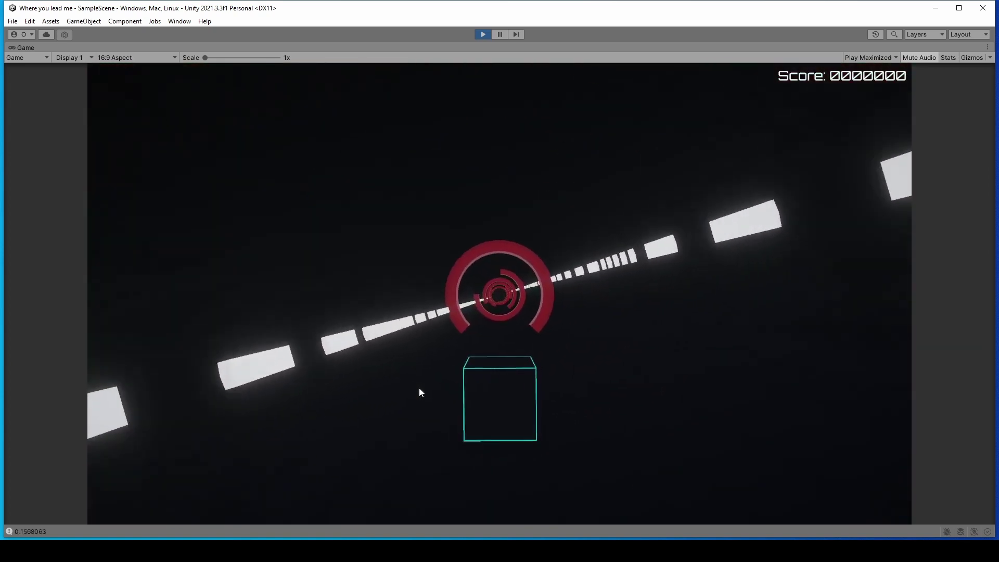
pyautogui.press('Left')
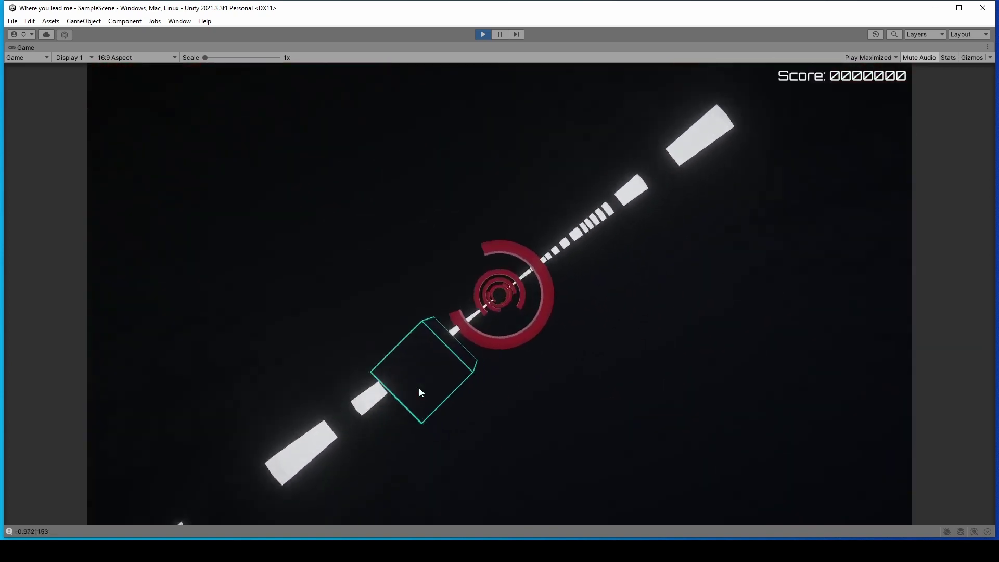
pyautogui.press('Right')
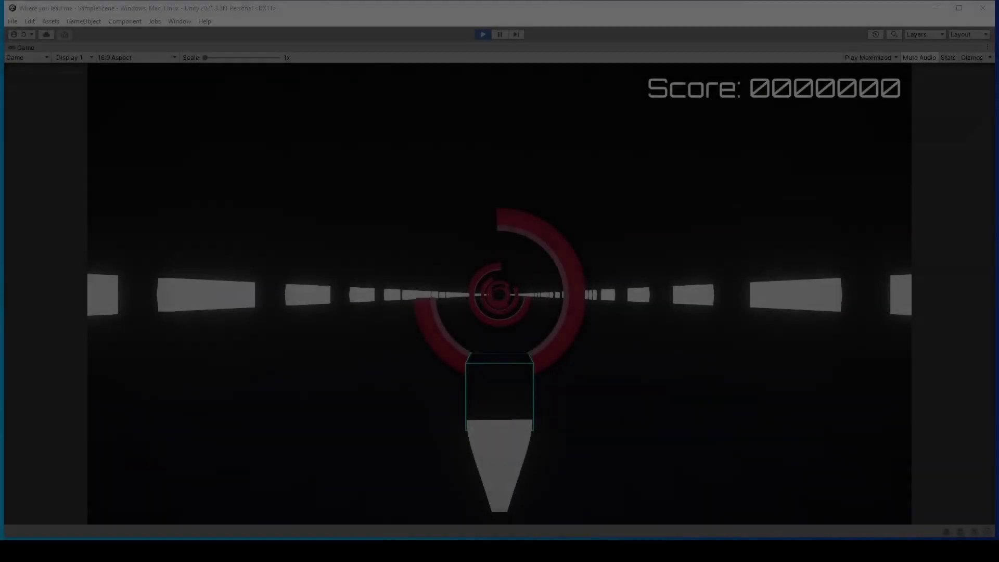
# Steer through the rings until the score reaches 151, then stop the test run
pyautogui.press('Left')
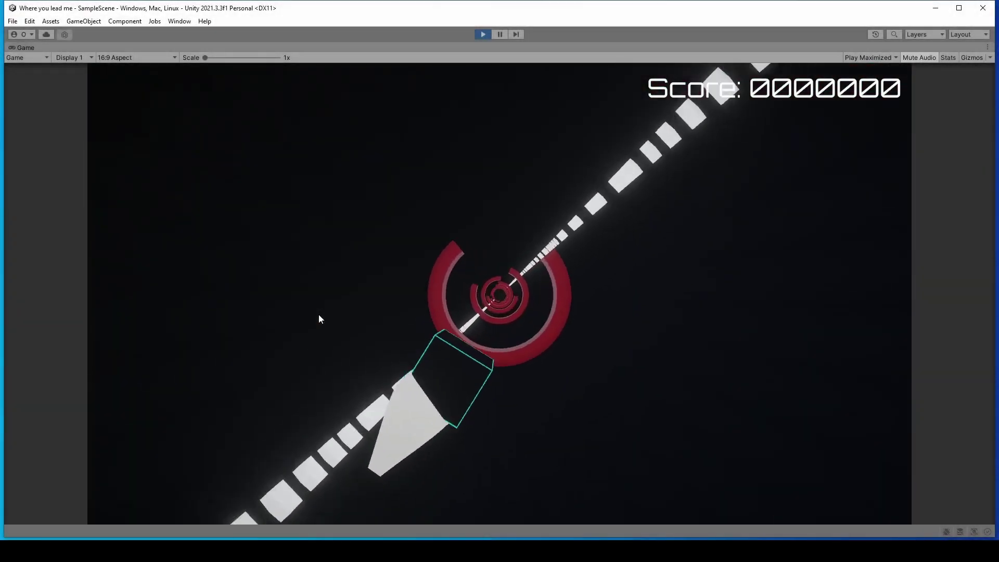
pyautogui.press('Right')
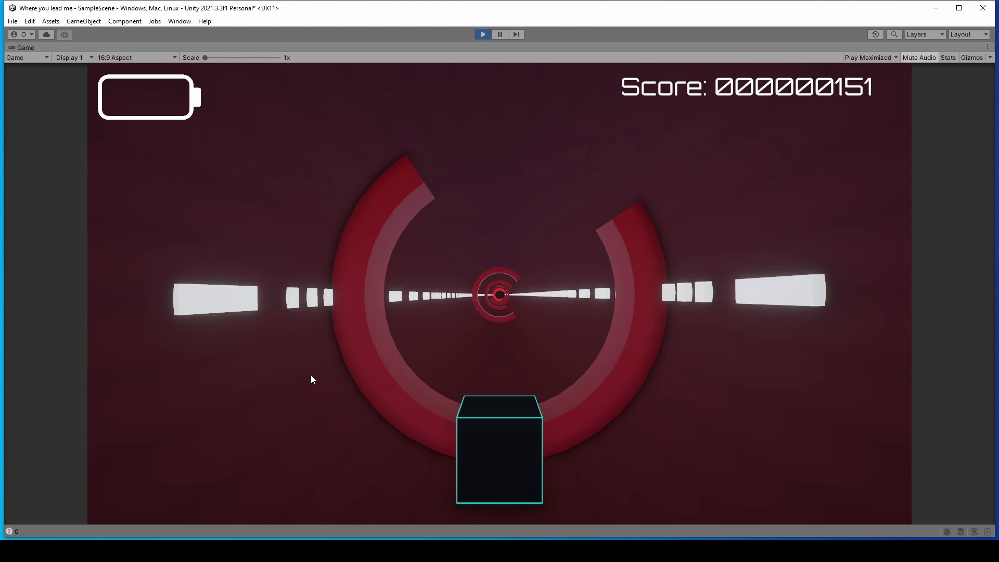
pyautogui.click(483, 34)
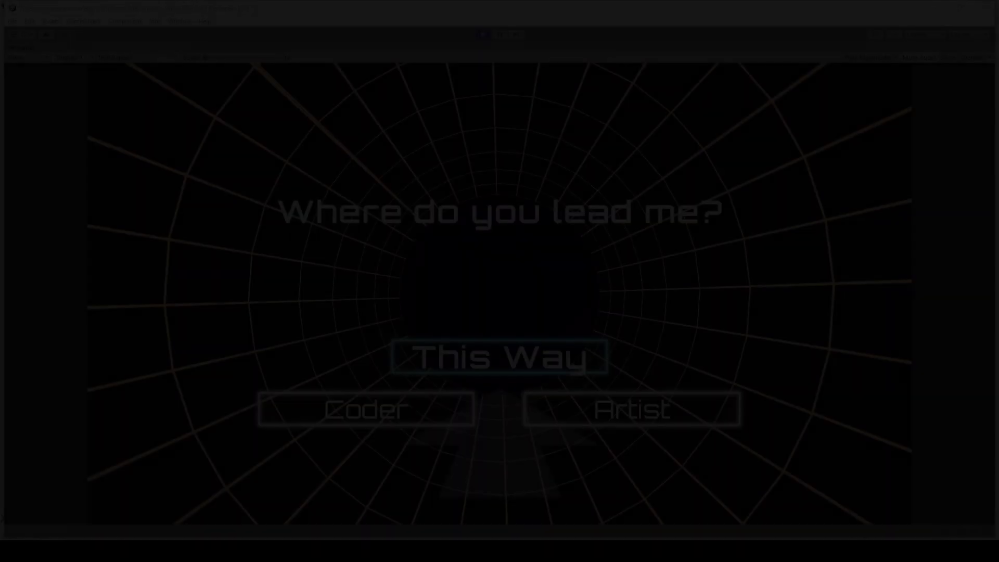
# Cycle start-menu focus among This Way, Coder and Artist with the arrow keys, then confirm with Enter
pyautogui.press('Down')
pyautogui.press('Left')
pyautogui.press('Up')
pyautogui.press('Down')
pyautogui.press('Left')
pyautogui.press('Up')
pyautogui.press('Down')
pyautogui.press('Up')
pyautogui.press('Left')
pyautogui.press('Up')
pyautogui.press('Down')
pyautogui.press('Left')
pyautogui.press('Return')
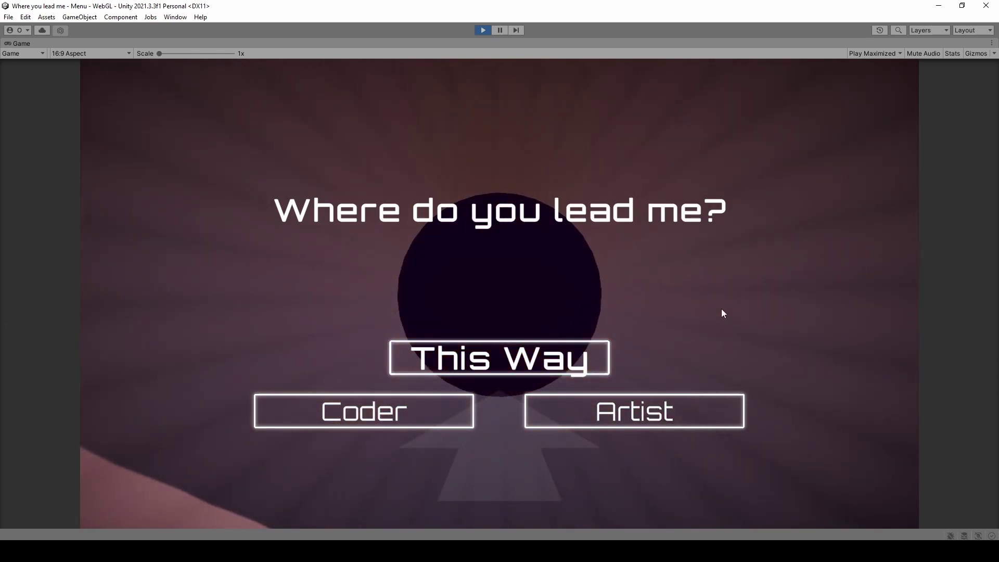
# Choose This Way on the title menu to load the game with its 3 countdown
pyautogui.press('Return')
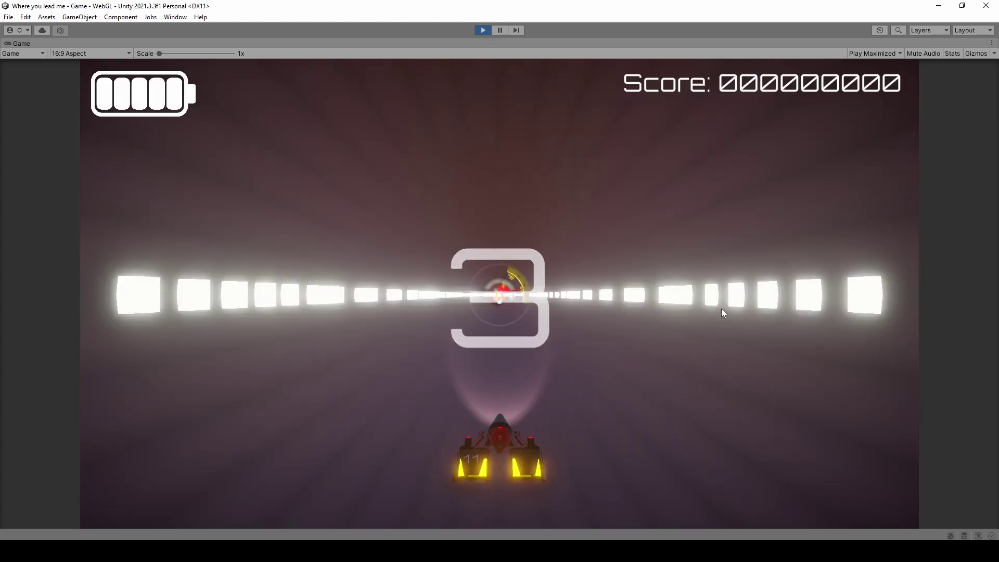